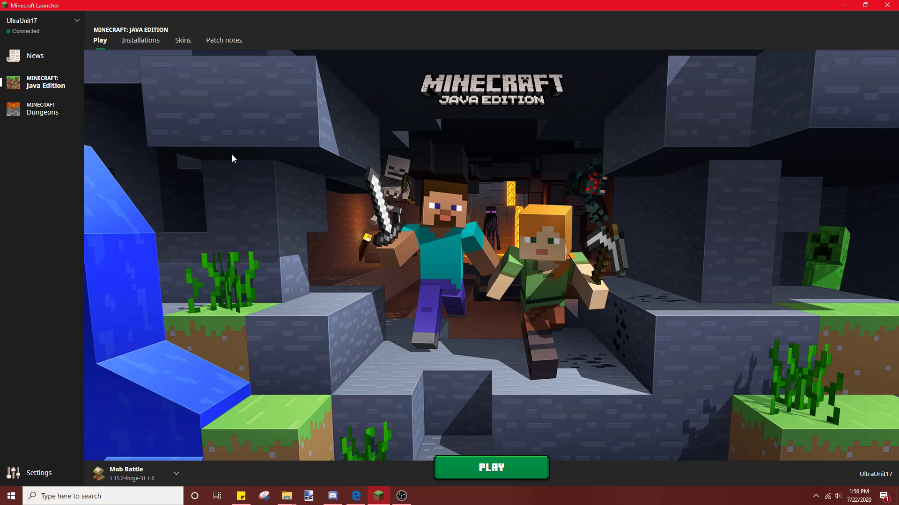
Step: Select the Latest release 1.16.1 installation as the one to launch
left_click(175, 470)
left_click(132, 426)
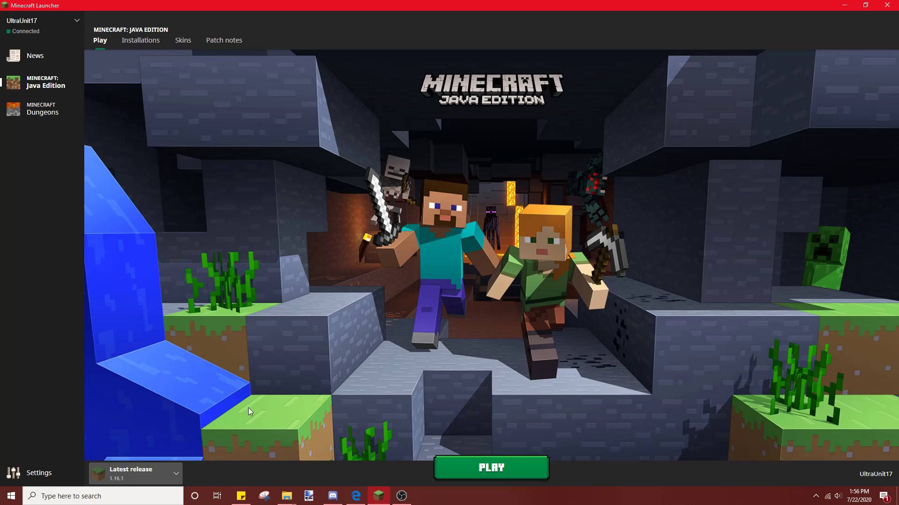
Step: Start a new installation named regjerlgtuij and give it the orange and teal block icon
left_click(140, 41)
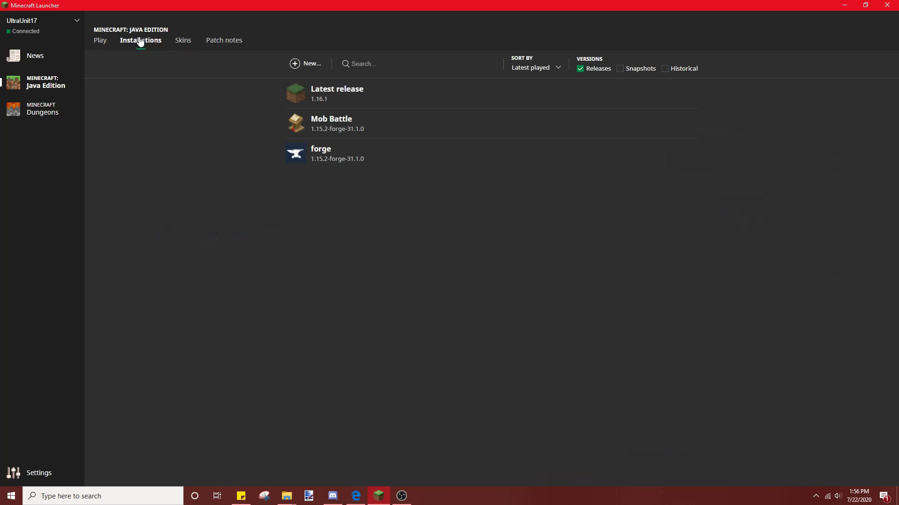
left_click(311, 64)
left_click(405, 102)
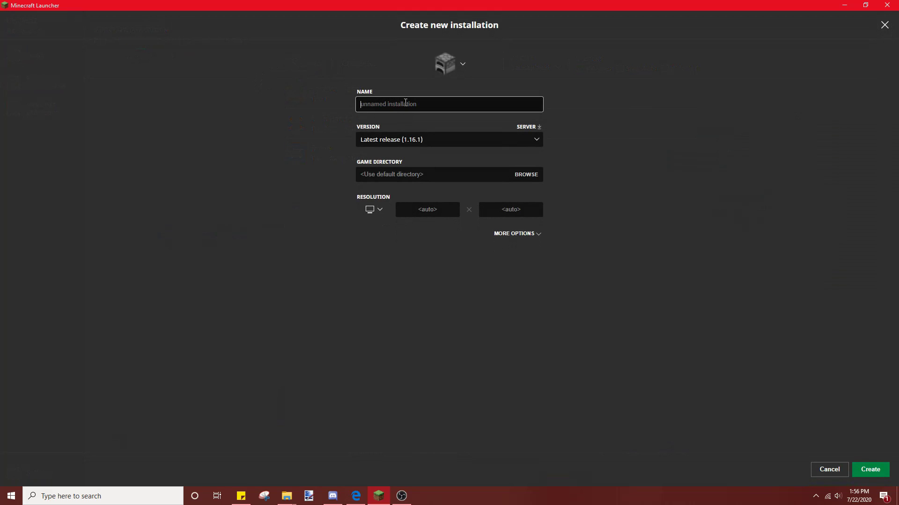
type("regjerlgtuij")
left_click(471, 59)
left_click(591, 188)
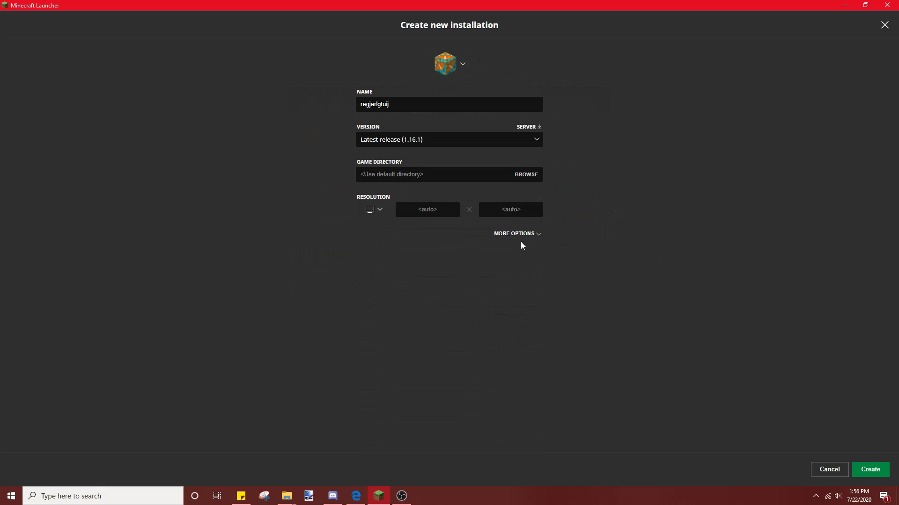
Step: Set the new installation's version to release 1.0
left_click(480, 140)
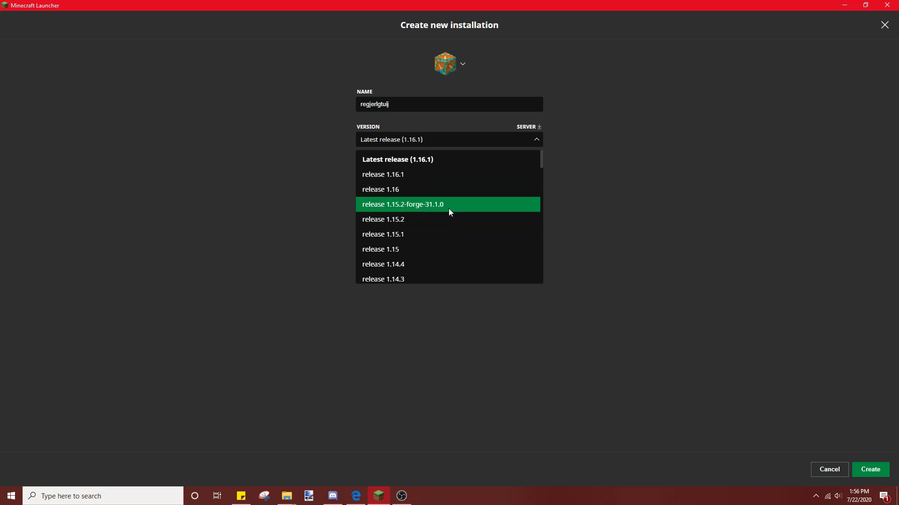
scroll(452, 234, "down", 7)
scroll(450, 234, "down", 10)
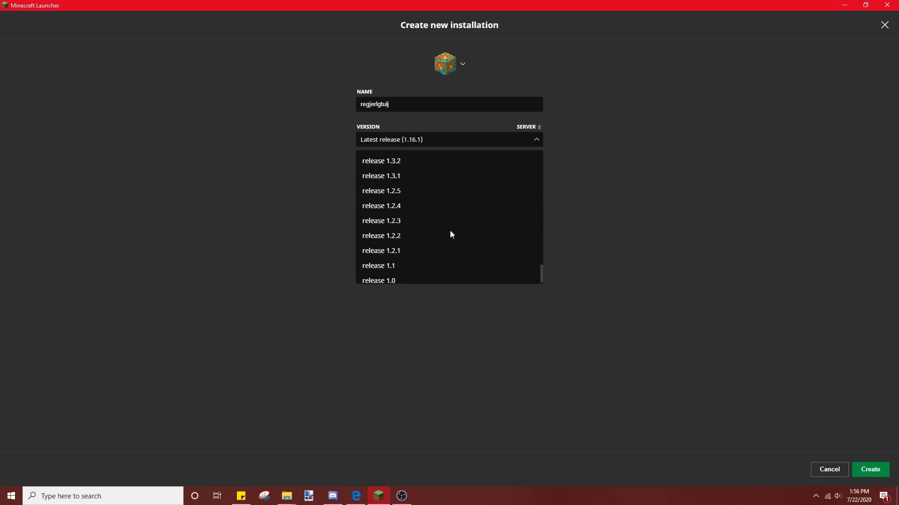
left_click(405, 278)
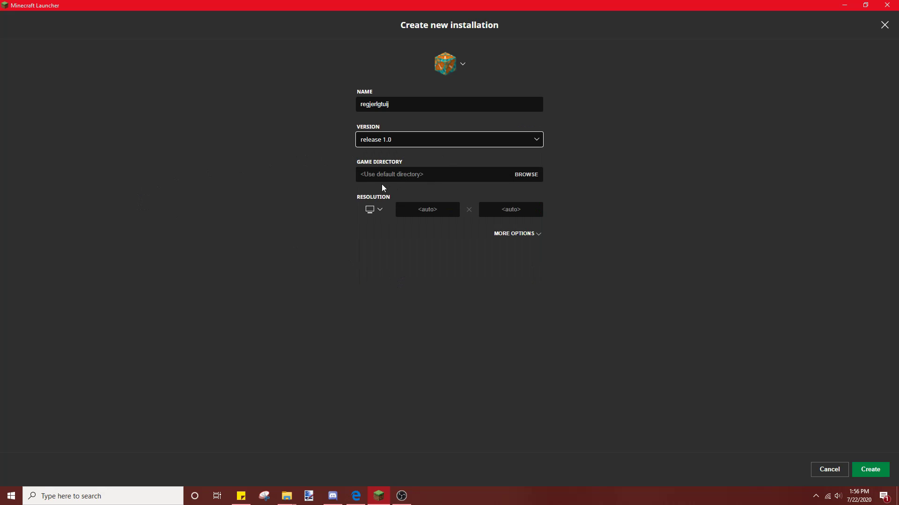
Step: Review the additional Java options and the resolution presets, and create the installation with its default settings
left_click(528, 238)
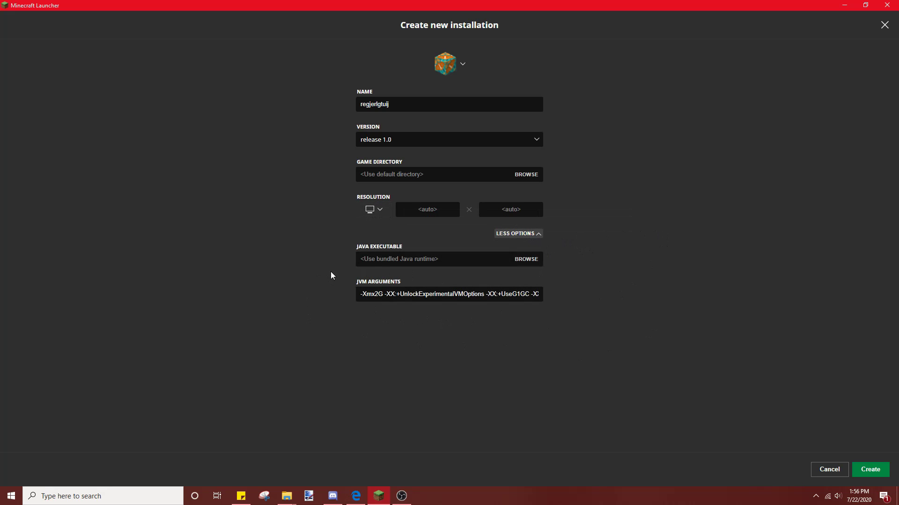
left_click(352, 283)
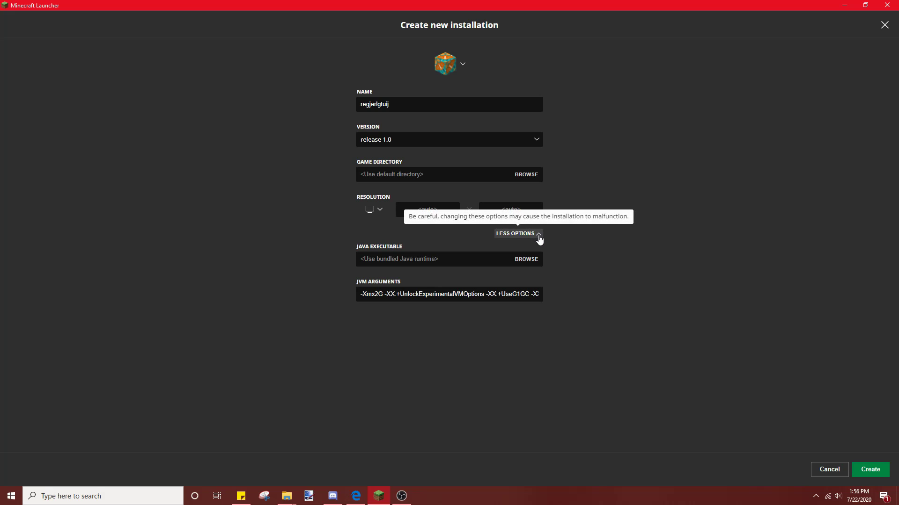
left_click(538, 238)
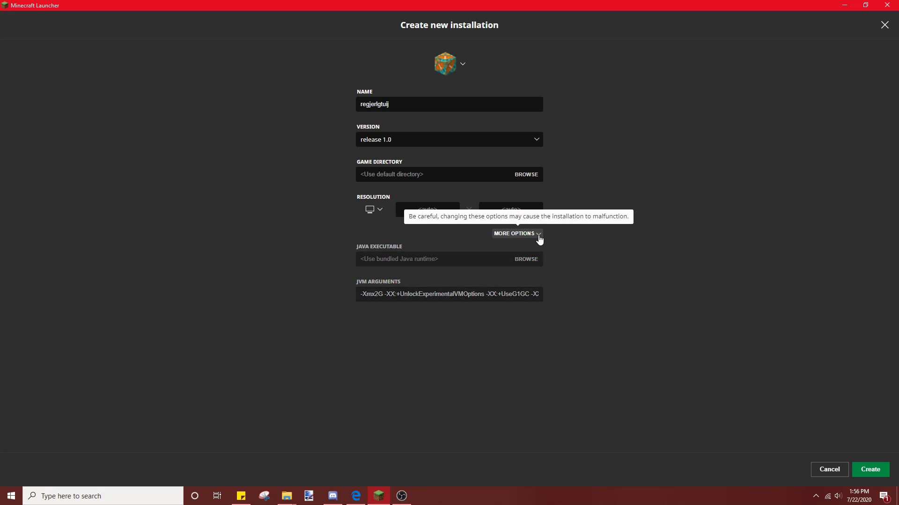
left_click(380, 216)
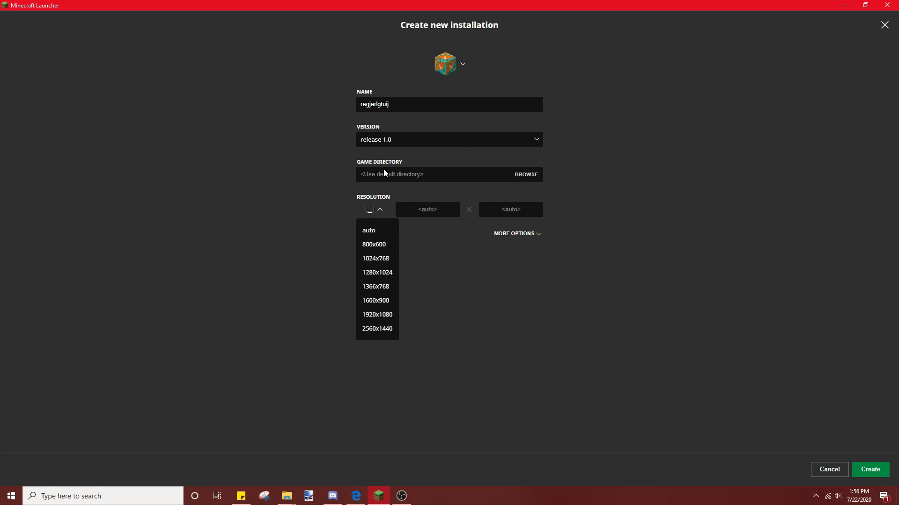
left_click(274, 240)
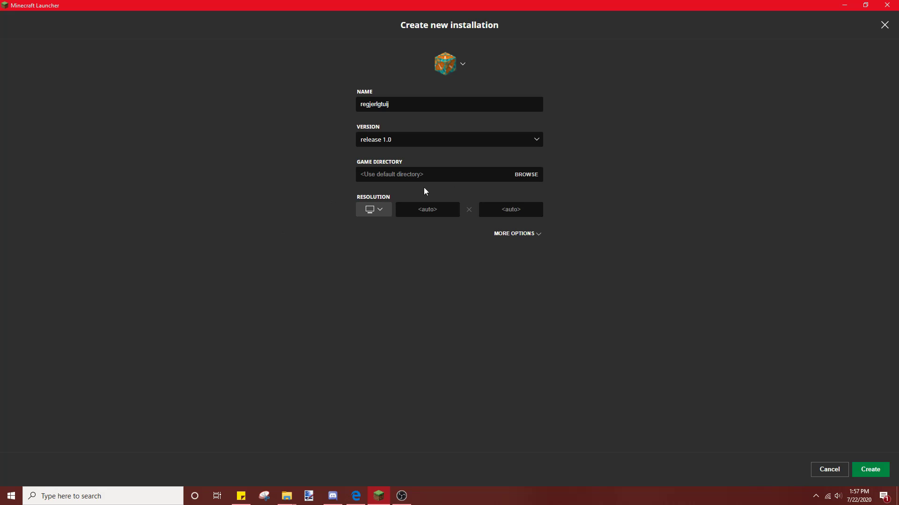
left_click(375, 211)
left_click(275, 222)
left_click(866, 472)
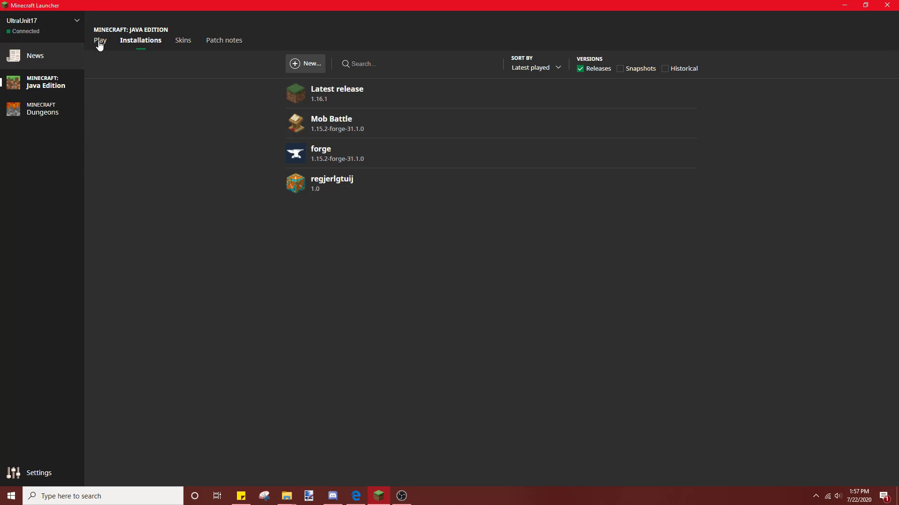
Step: Launch the game with the regjerlgtuij installation and maximize the game window
left_click(99, 43)
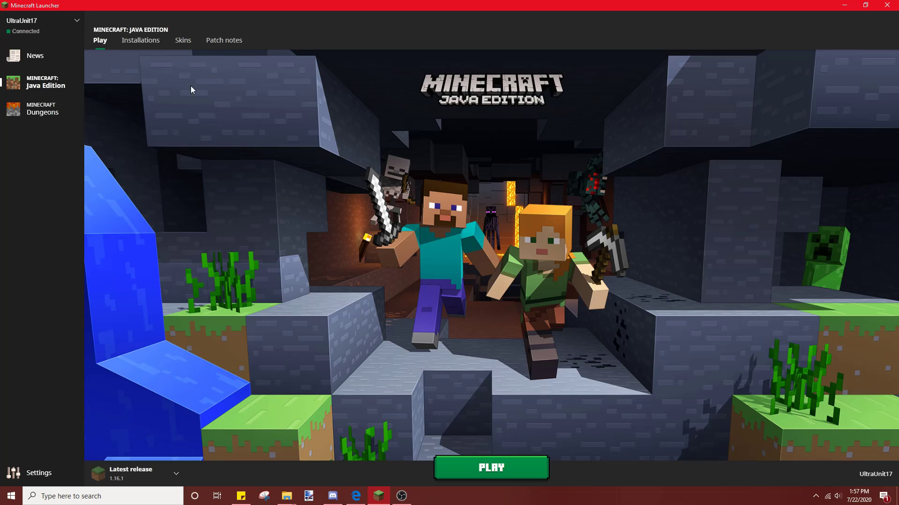
left_click(172, 472)
left_click(140, 447)
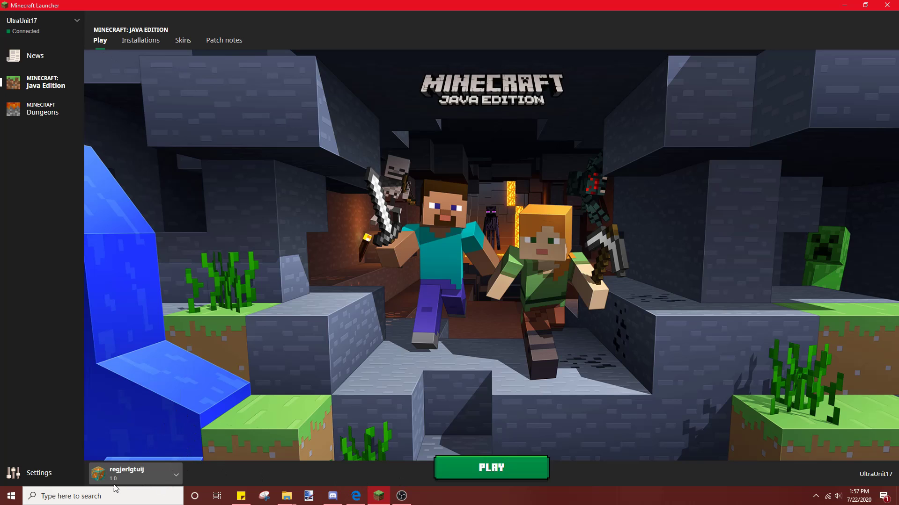
left_click(449, 464)
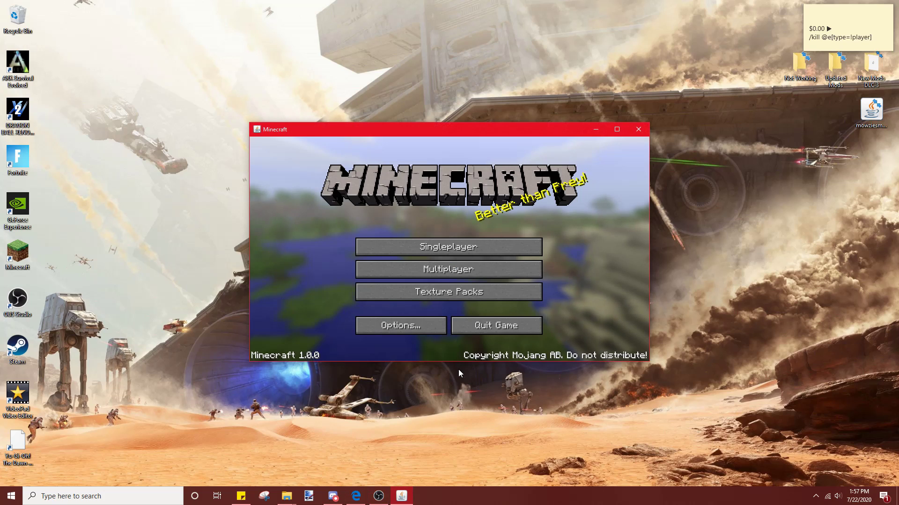
left_click(617, 129)
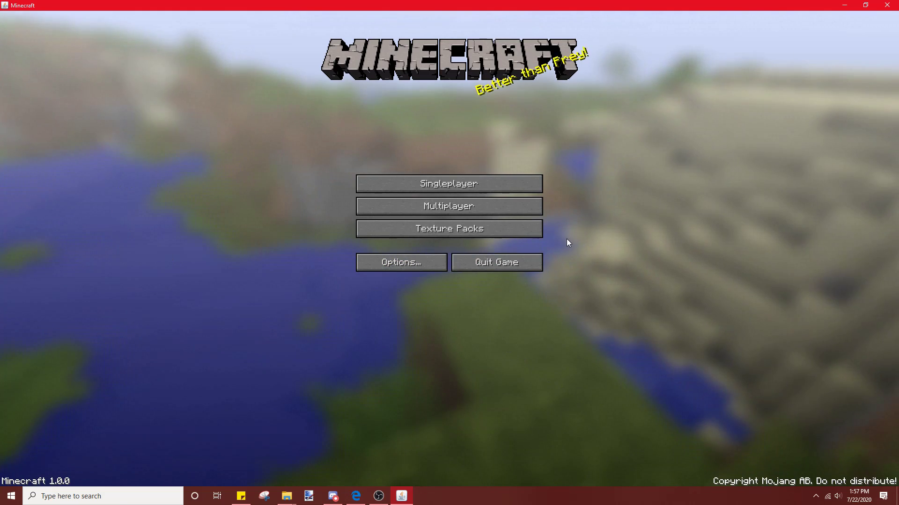
Step: Quit the game and reopen the Minecraft Launcher with the regjerlgtuij installation selected
left_click(523, 263)
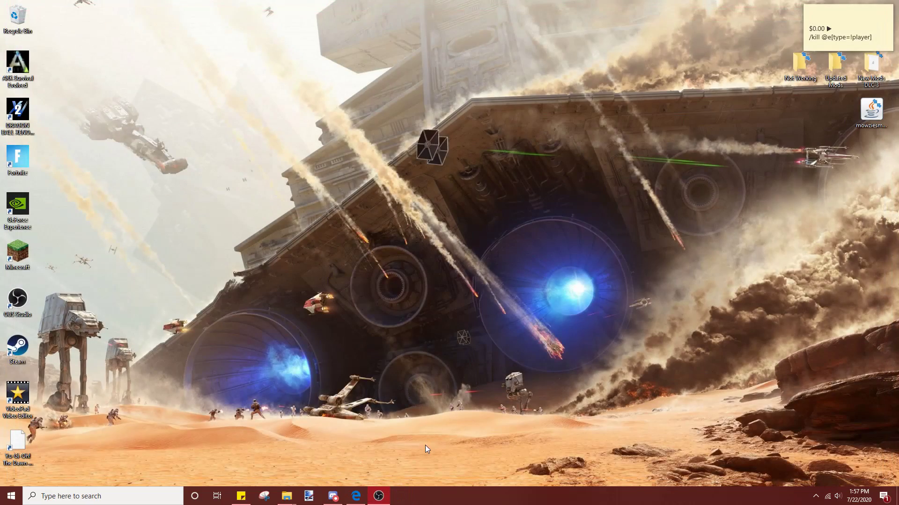
double_click(23, 271)
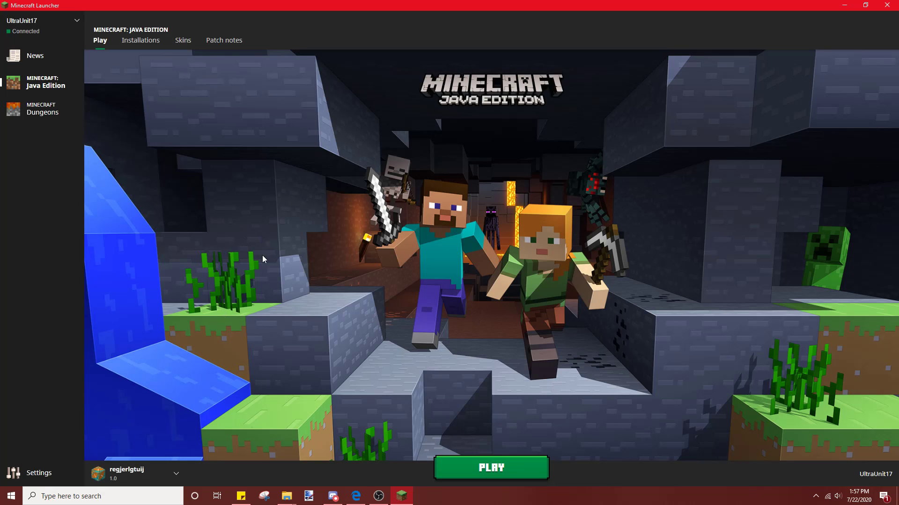
left_click(173, 470)
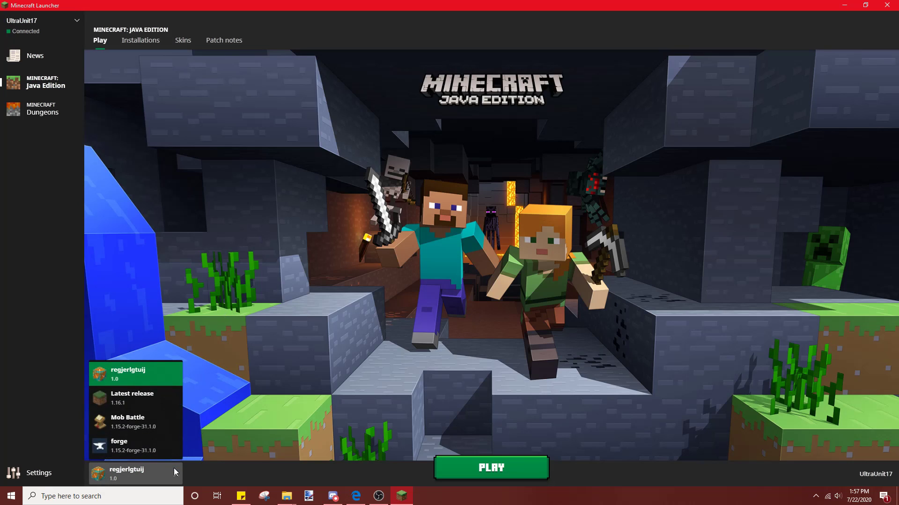
left_click(289, 359)
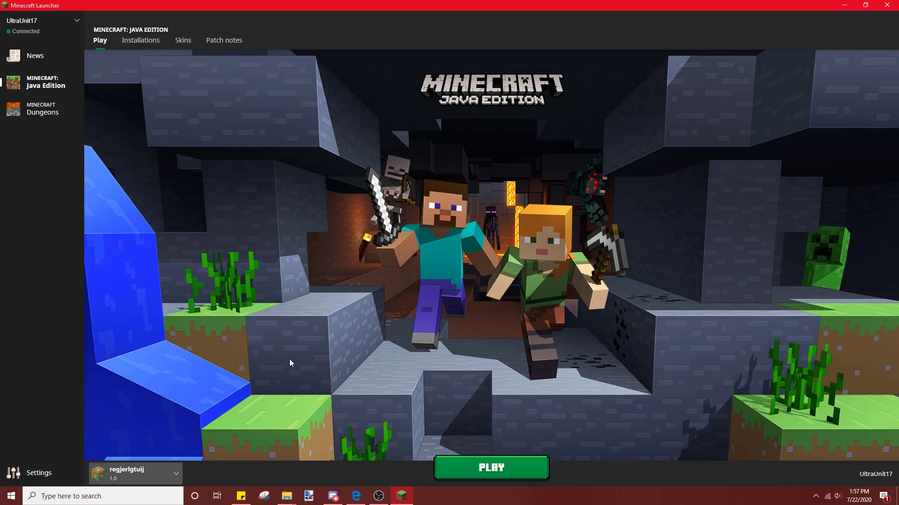
left_click(165, 482)
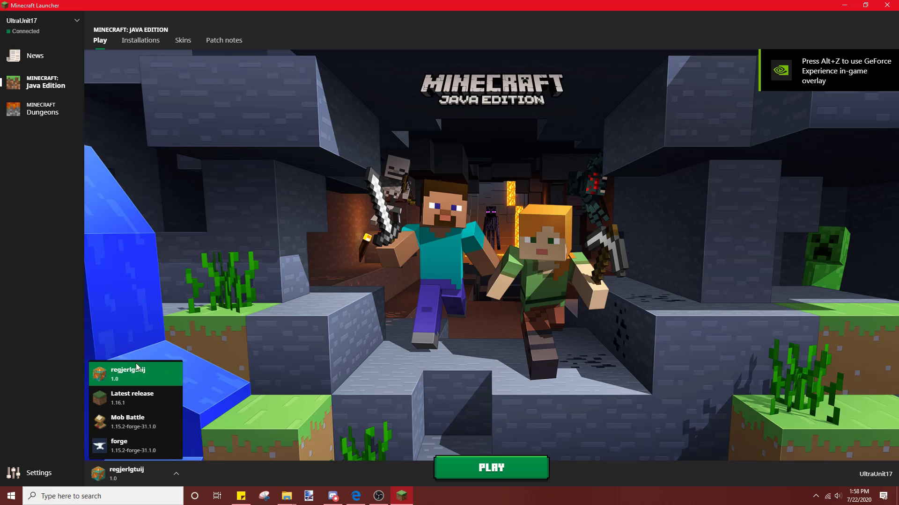
left_click(145, 371)
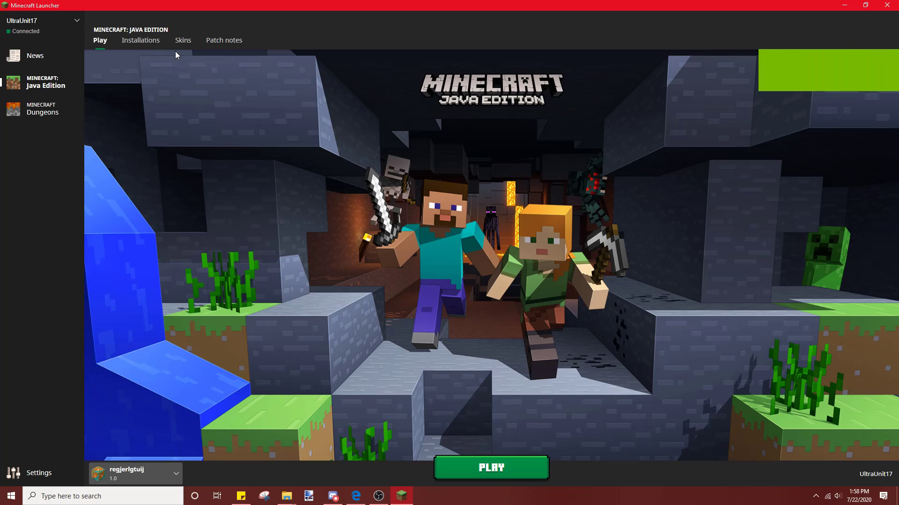
Step: Delete the regjerlgtuij installation from the launcher
left_click(152, 40)
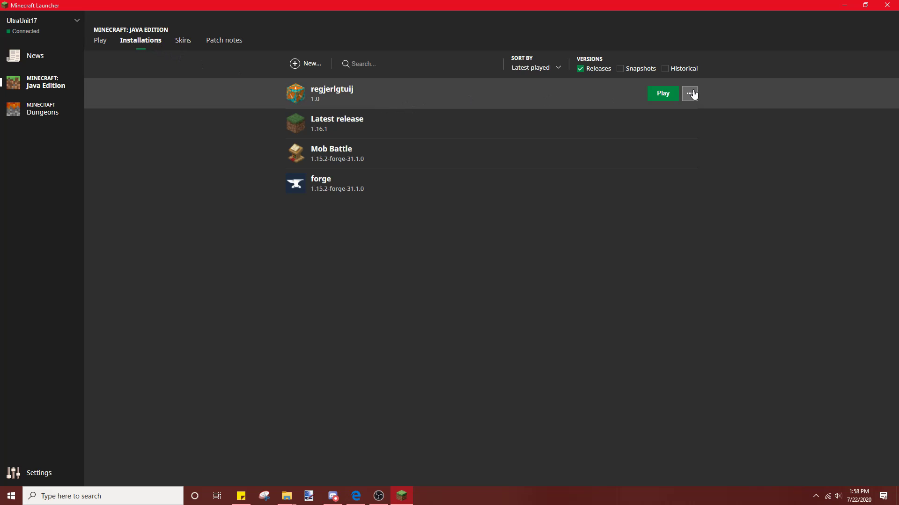
left_click(691, 93)
left_click(687, 143)
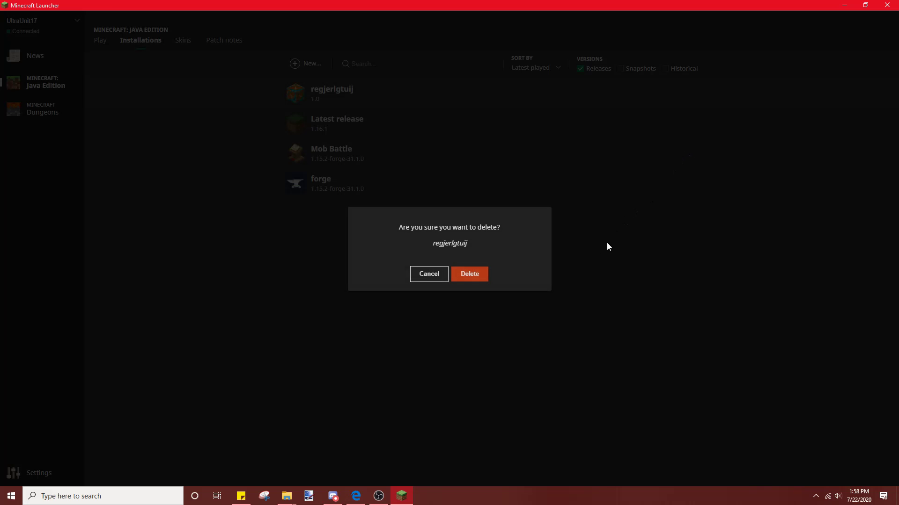
left_click(460, 276)
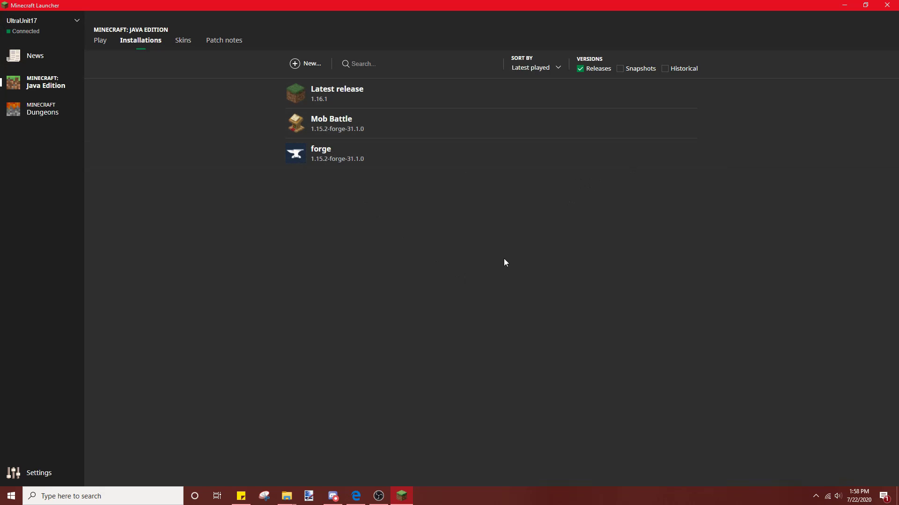
Step: Review the remaining installations available for launching and choose Latest release 1.16.1
left_click(101, 40)
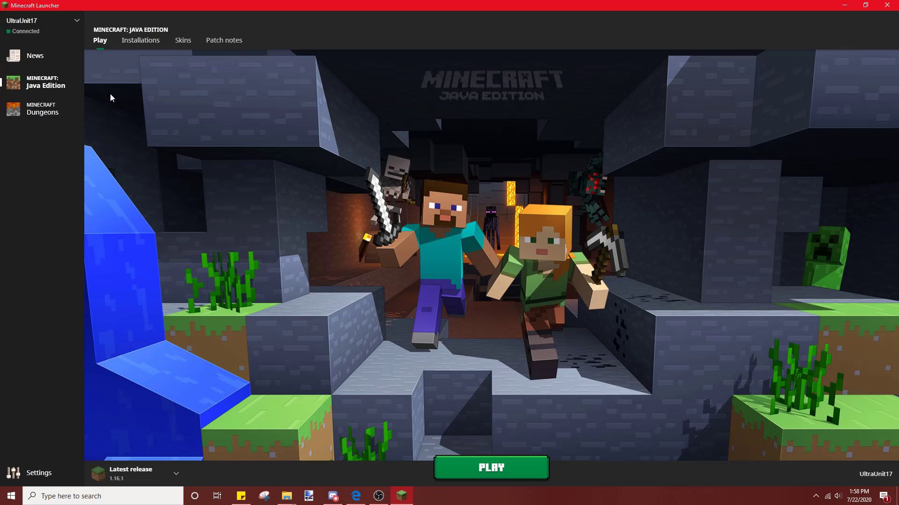
left_click(176, 473)
left_click(230, 320)
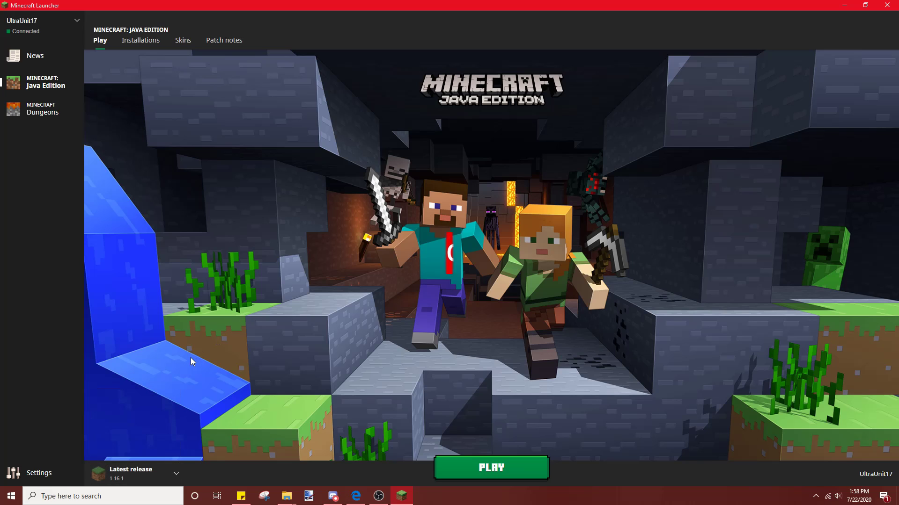
left_click(178, 474)
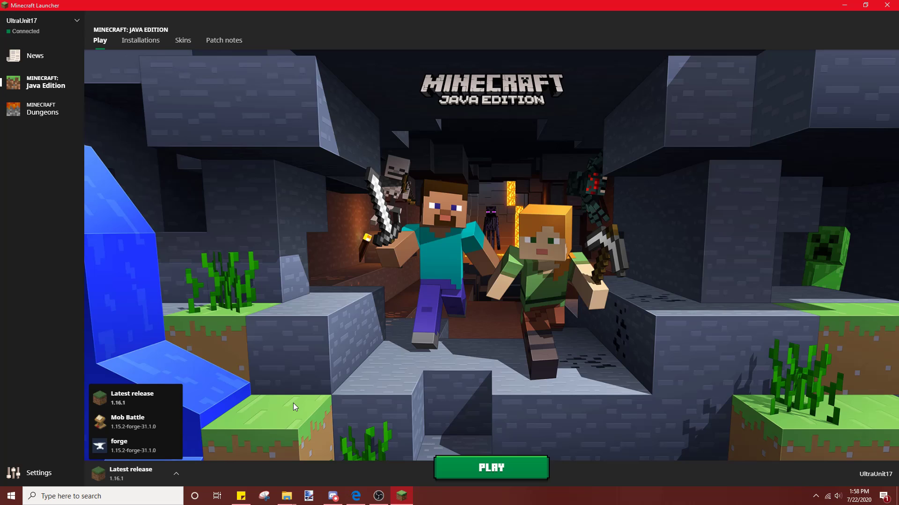
left_click(172, 410)
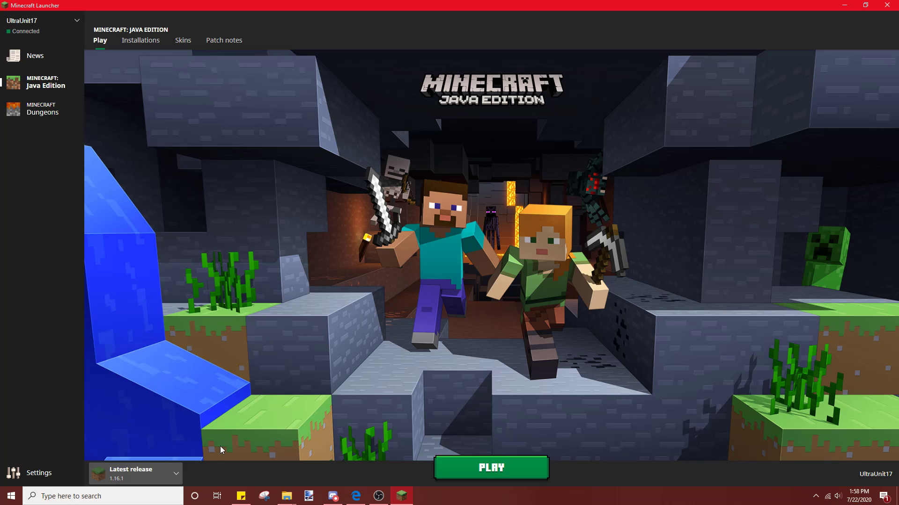
Step: Select the Mob Battle installation for launching and view the skins page briefly
left_click(175, 476)
left_click(175, 479)
left_click(144, 426)
left_click(188, 50)
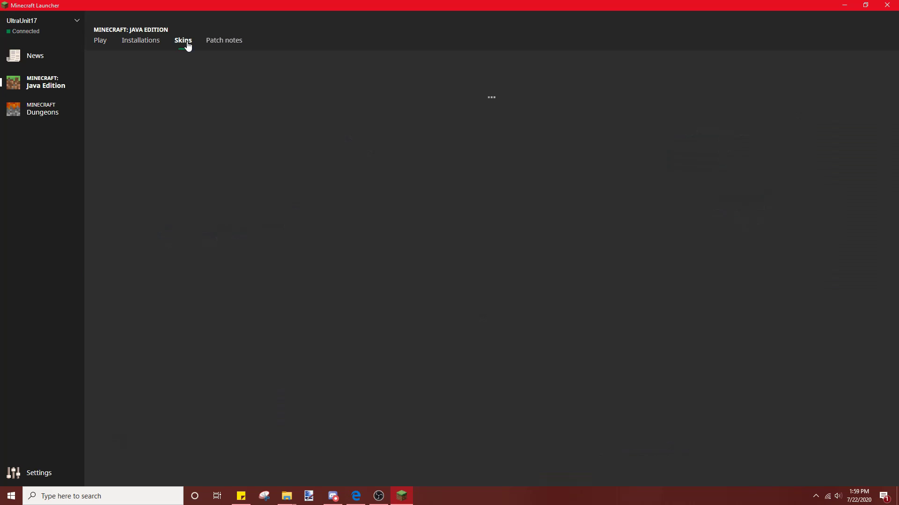
left_click(101, 42)
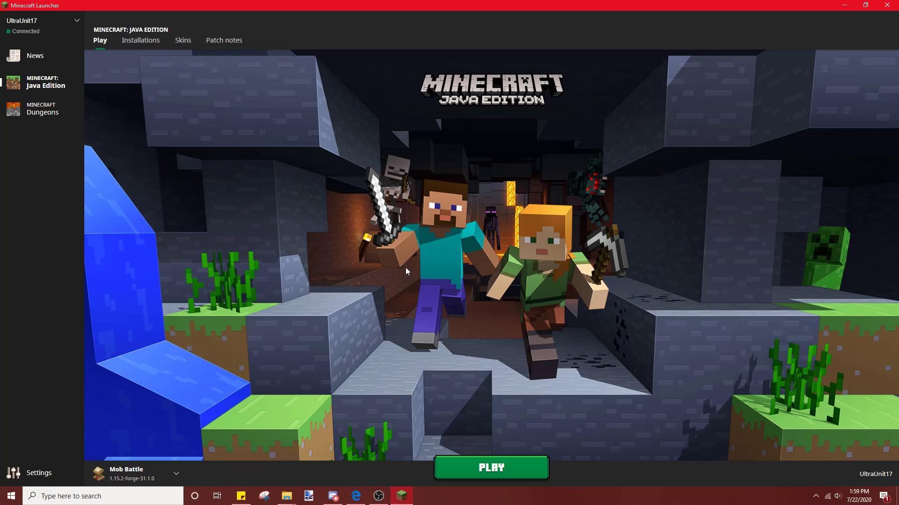
Step: Switch the installation selected for launching to Latest release 1.16.1
left_click(174, 477)
left_click(148, 422)
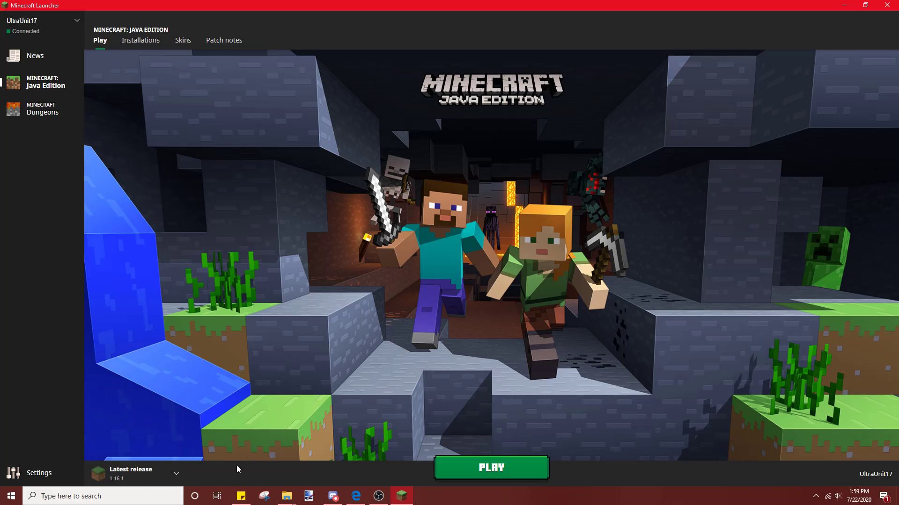